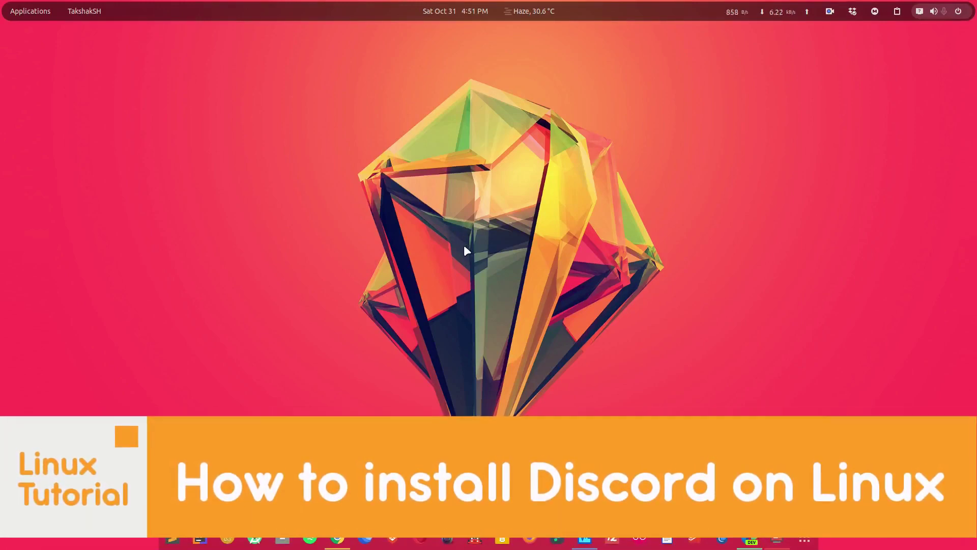
Step: Open Microsoft Edge from the dock on the discord.com homepage
left_click(748, 538)
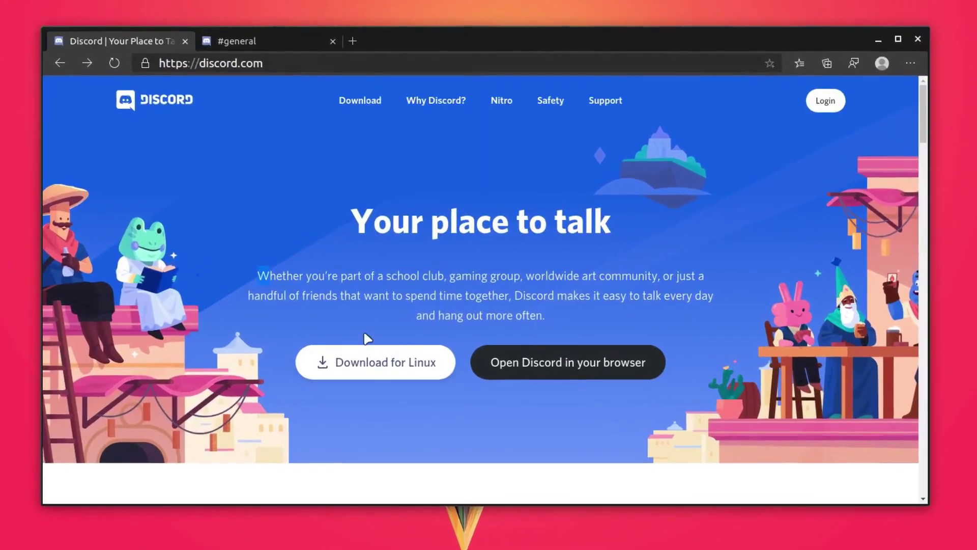
Step: Download the Discord 0.0.12 .deb package from the 'Download for Linux' menu
left_click(385, 371)
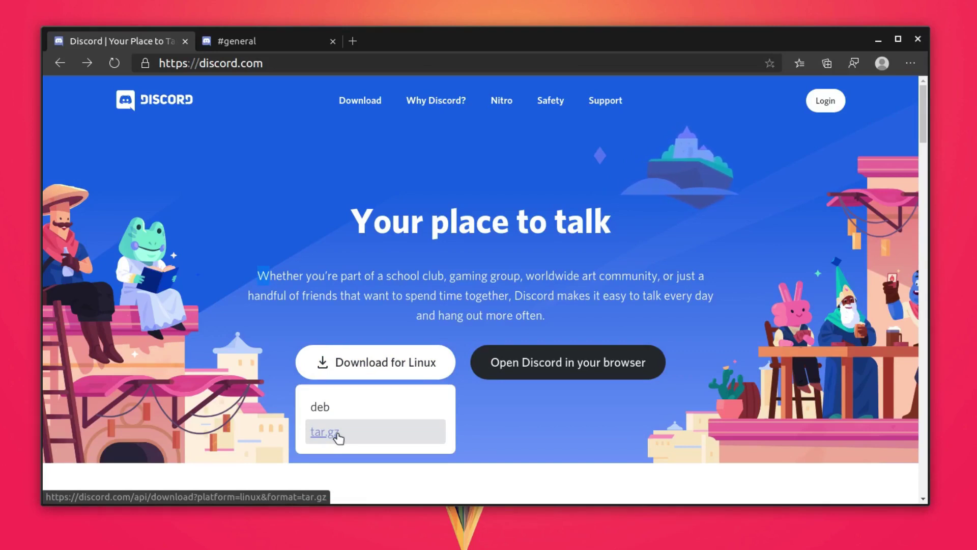
left_click(324, 409)
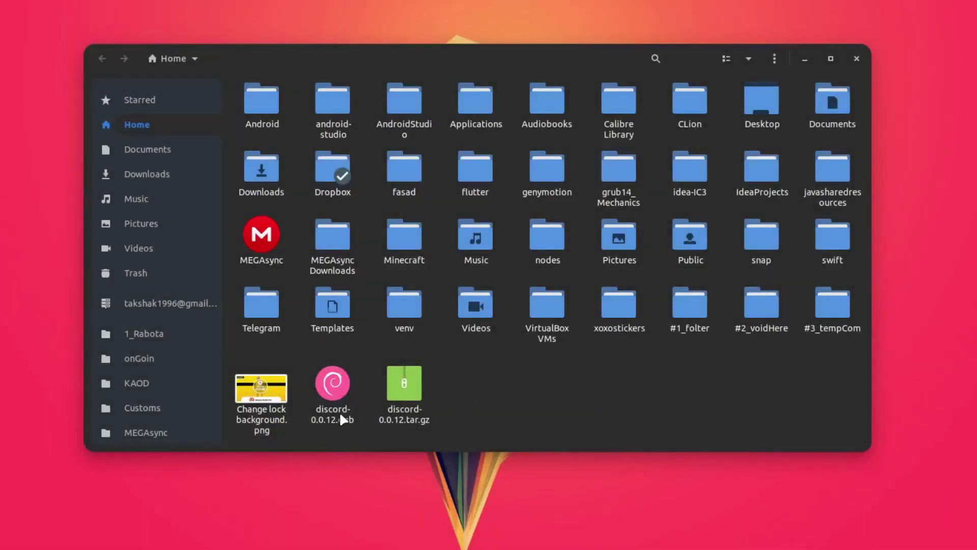
Step: Open a terminal in the Home folder that holds the Discord downloads
left_click(413, 414)
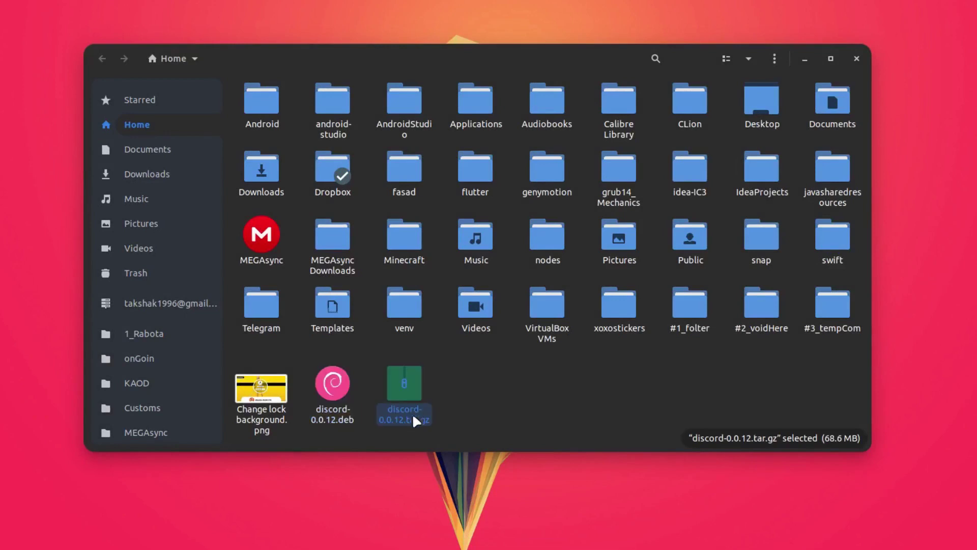
left_click(566, 407)
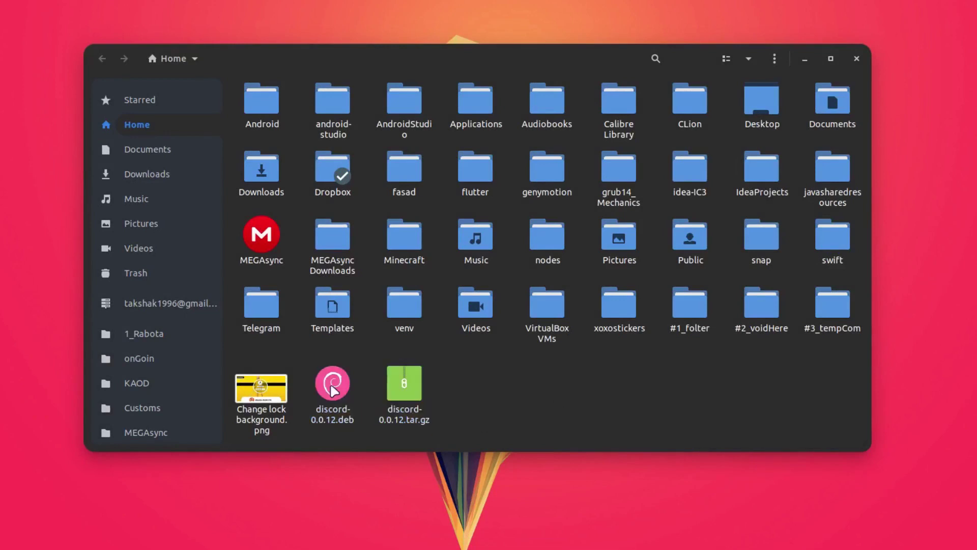
right_click(514, 395)
left_click(582, 506)
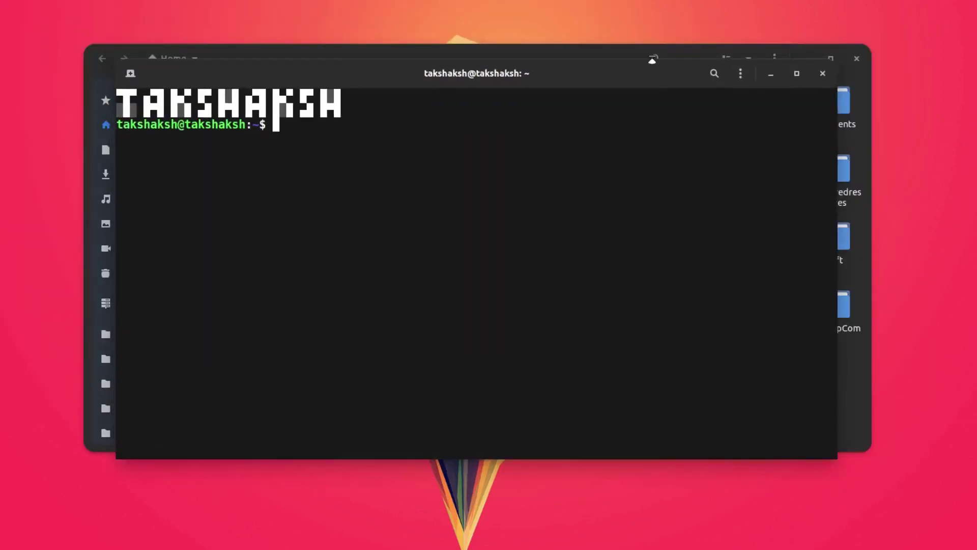
Step: Install discord-0.0.12.deb with sudo dpkg -i, then fix missing libc++1 dependencies with sudo apt -f install
left_click(712, 54)
left_click(805, 59)
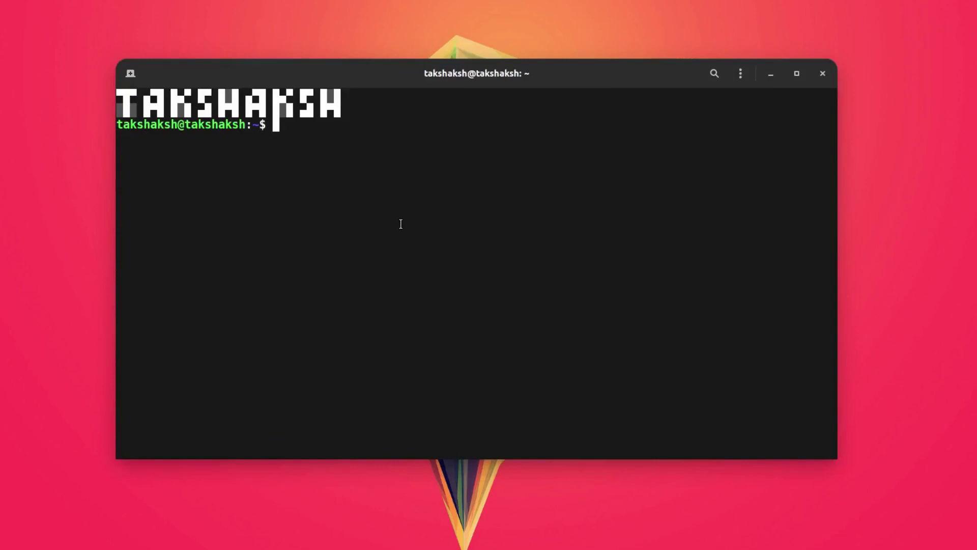
type("sudo dpkg -i")
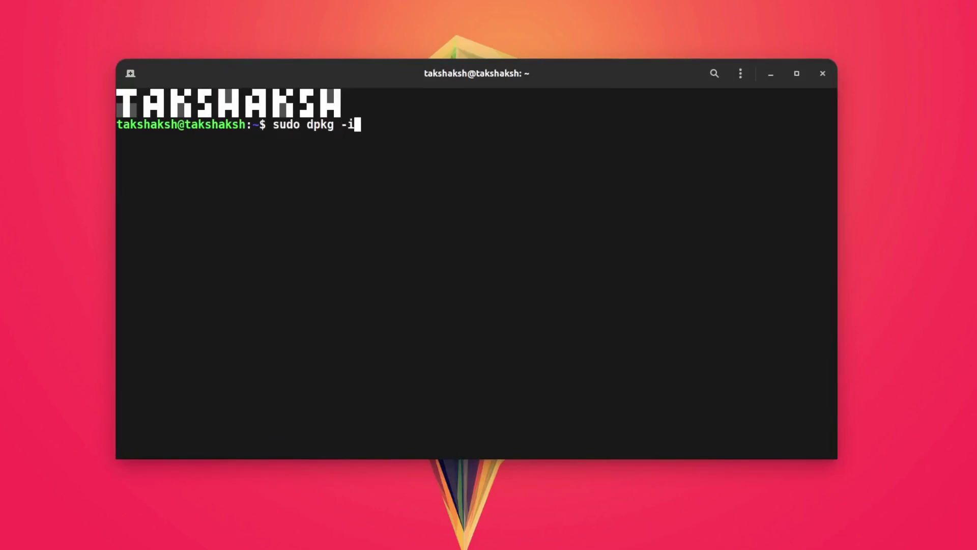
type(" di")
key("Tab")
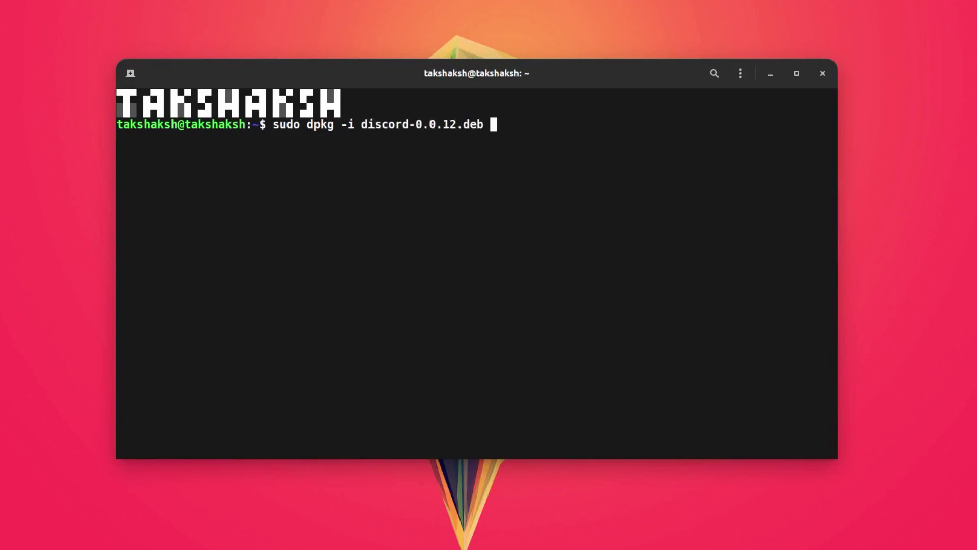
key("Return")
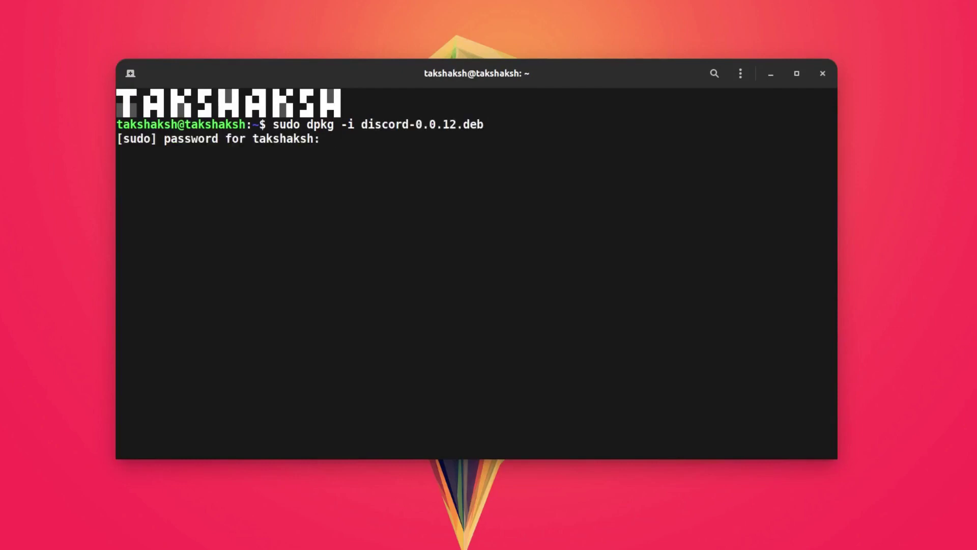
key("Return")
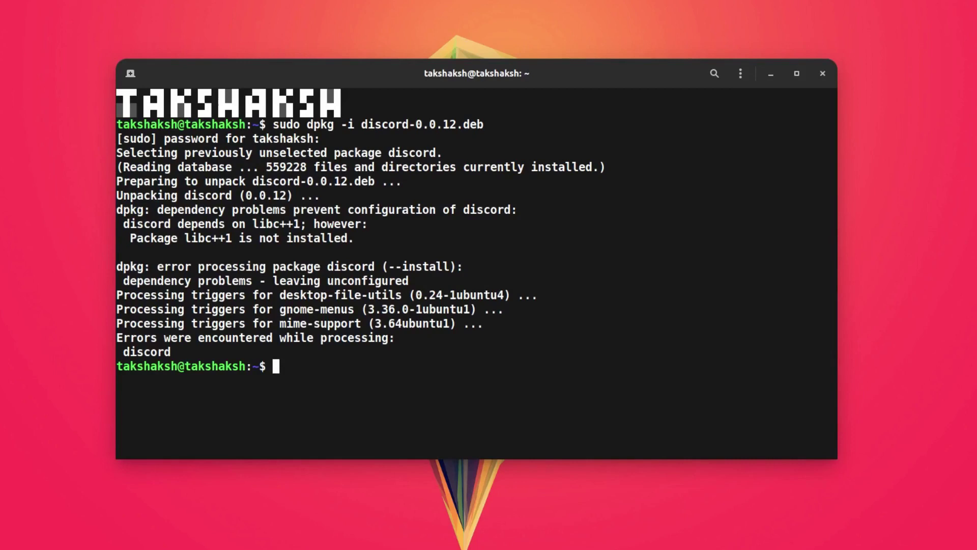
type("sudo apt -f install")
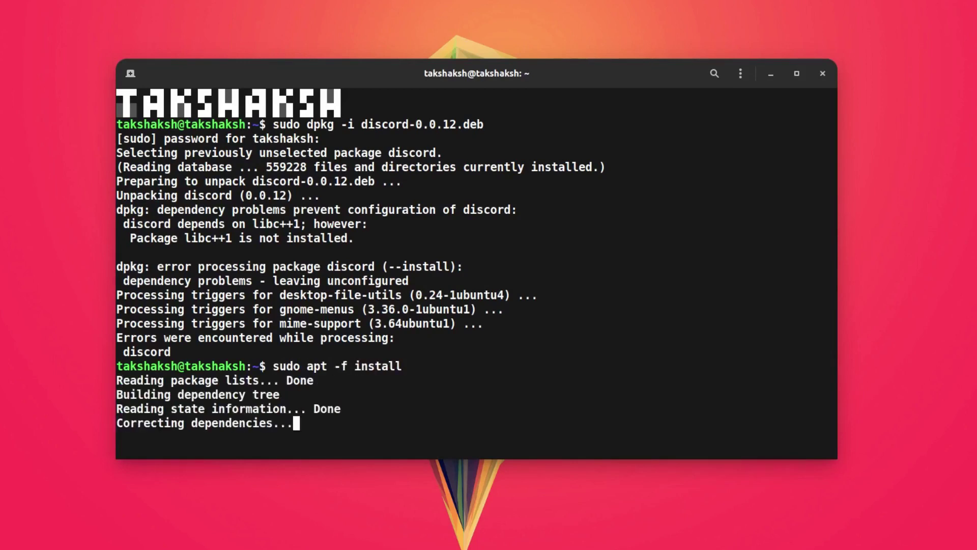
key("Return")
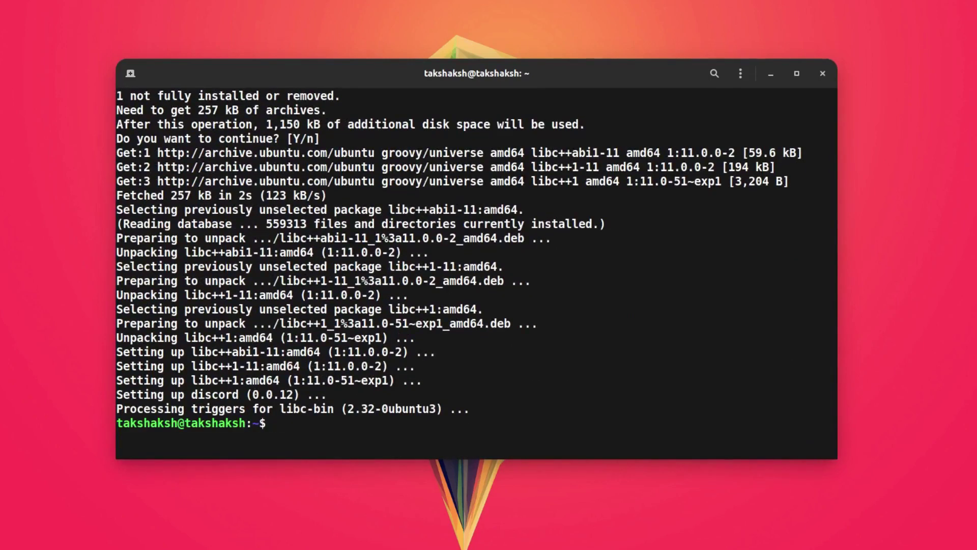
Step: Launch the installed Discord app by searching 'dis' in the application launcher
key("ctrl+space")
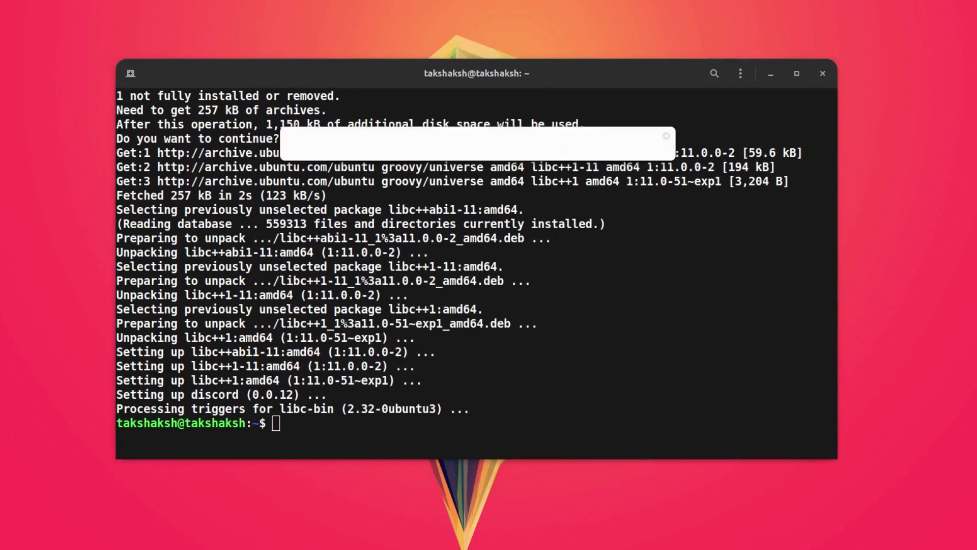
type("dis")
key("Down")
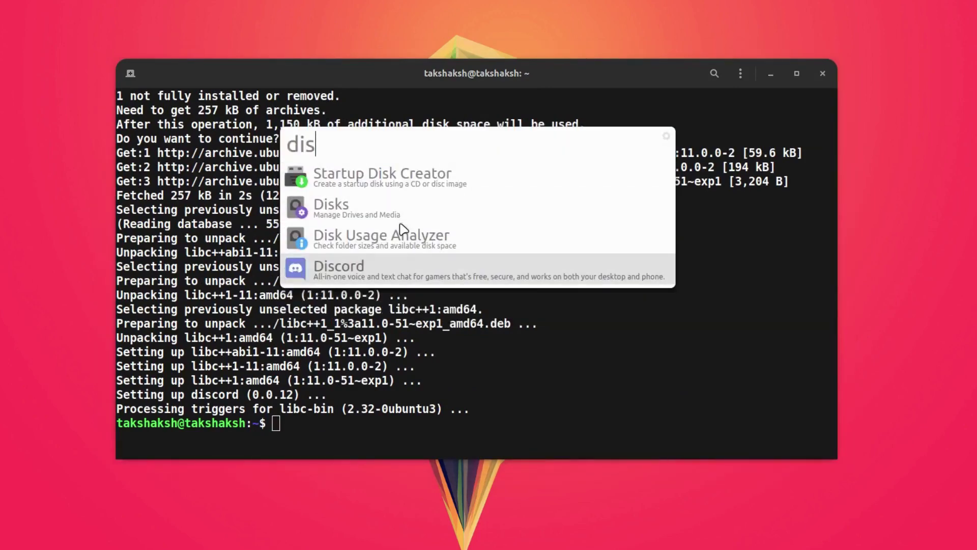
key("Return")
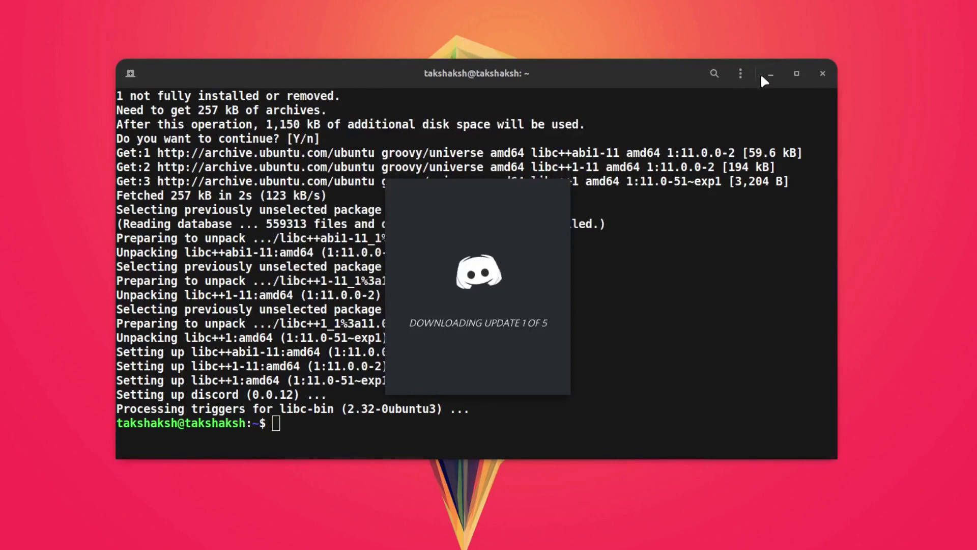
left_click(771, 74)
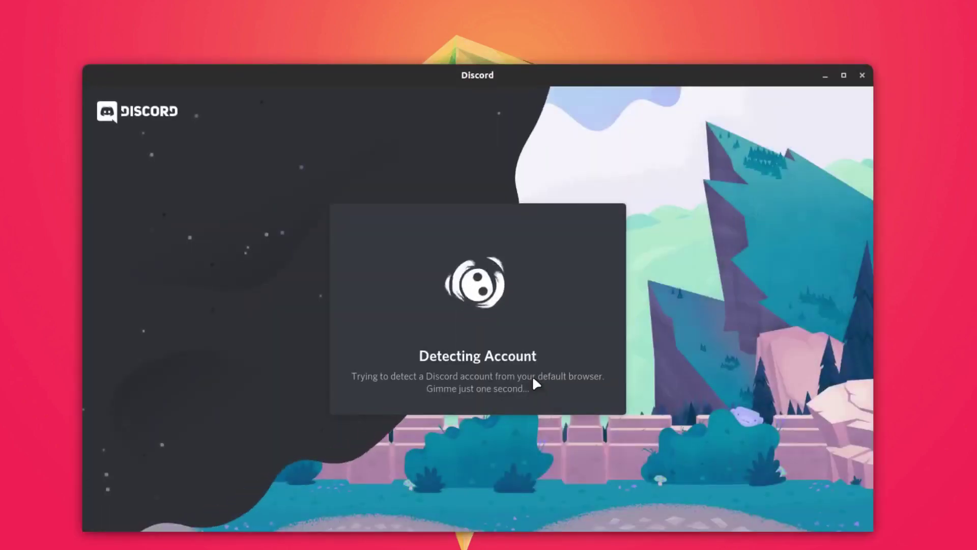
left_click_drag(589, 76, 579, 43)
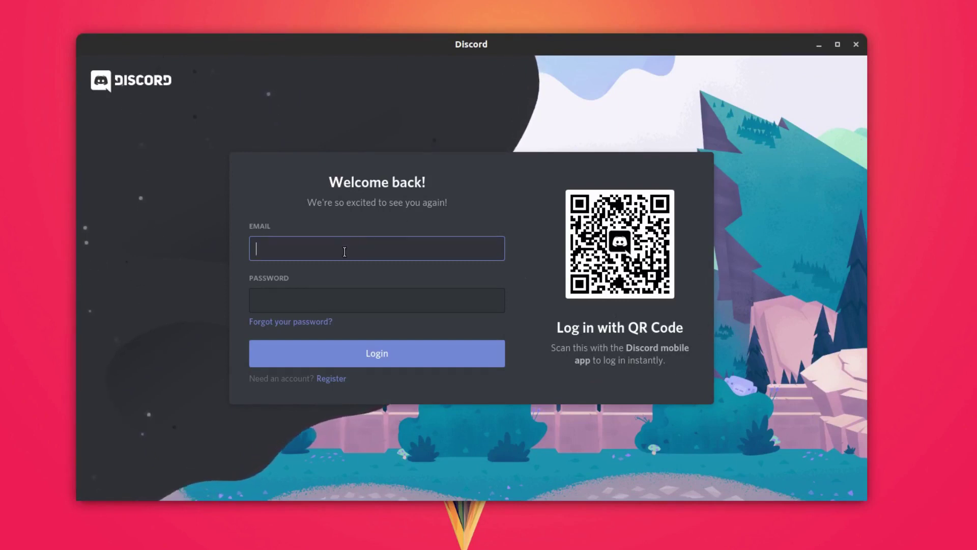
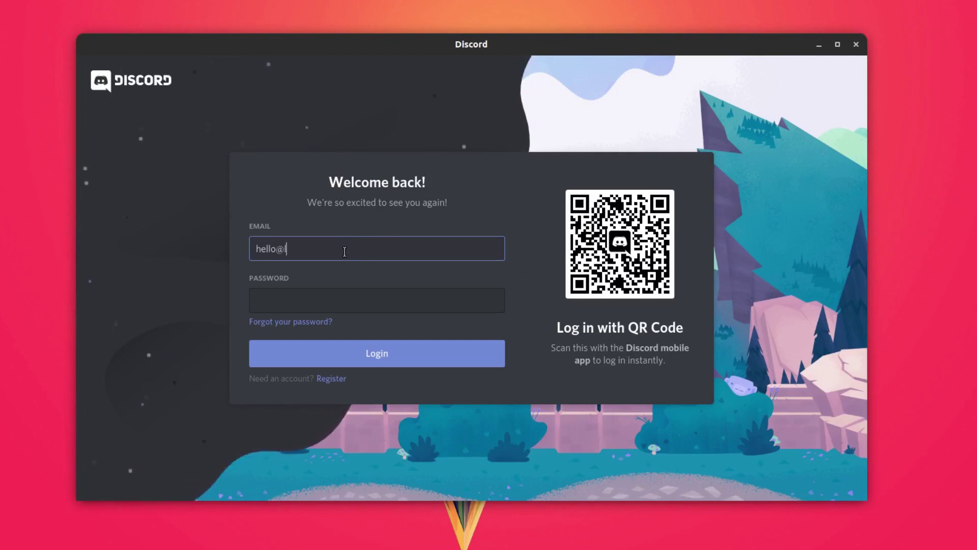
Step: Log in to Discord with the account e-mail and password
key("Tab")
type("••••••••••••")
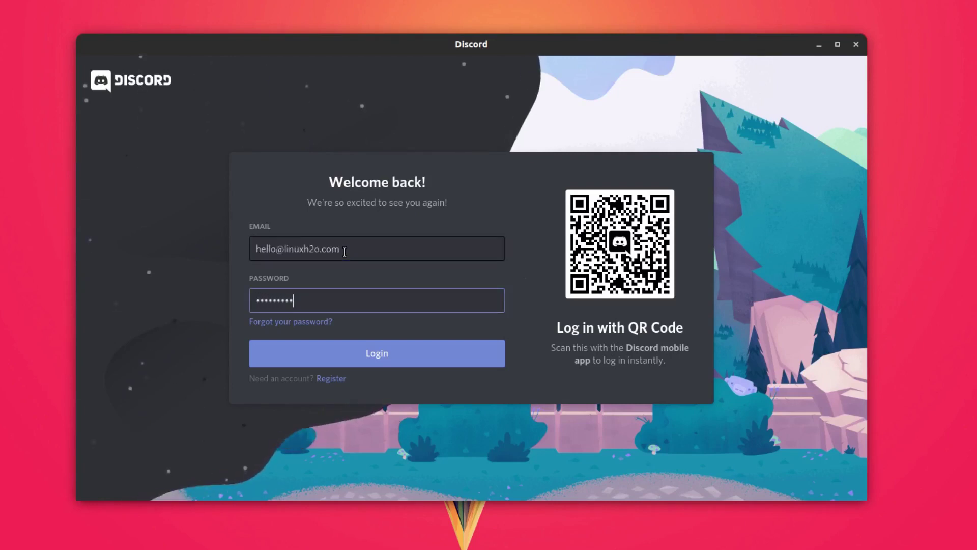
left_click(344, 346)
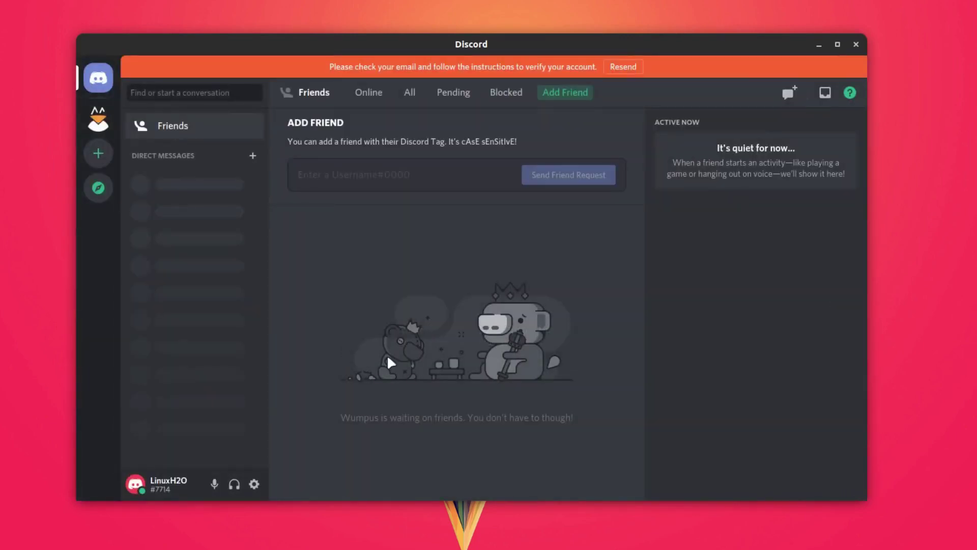
Step: Extract discord-0.0.12.tar.gz in Home and open its discord-0.0.12/Discord folder
left_click(821, 47)
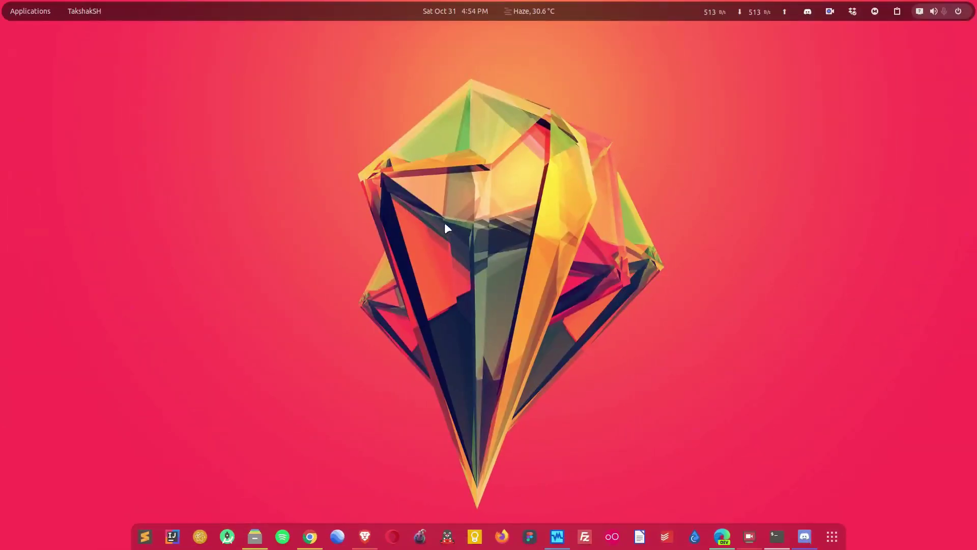
left_click(254, 536)
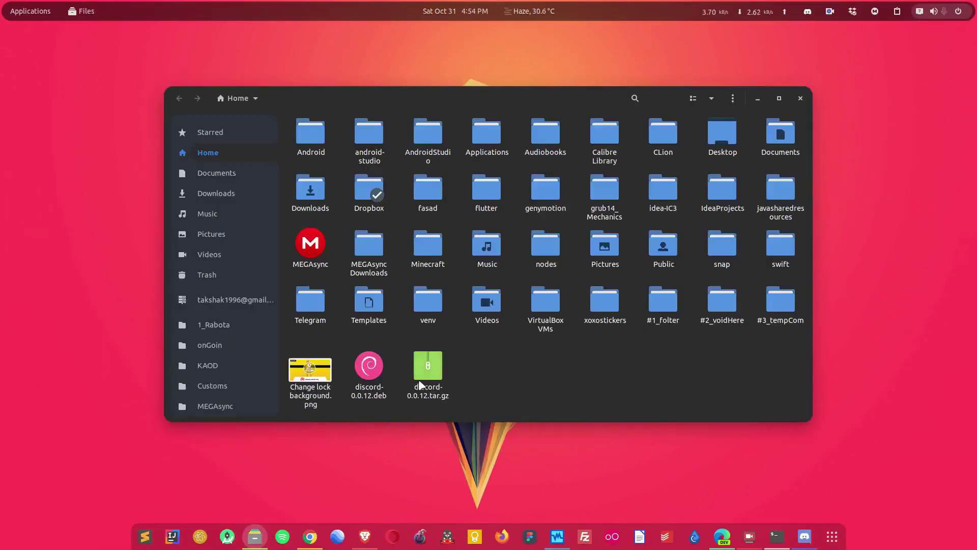
right_click(434, 367)
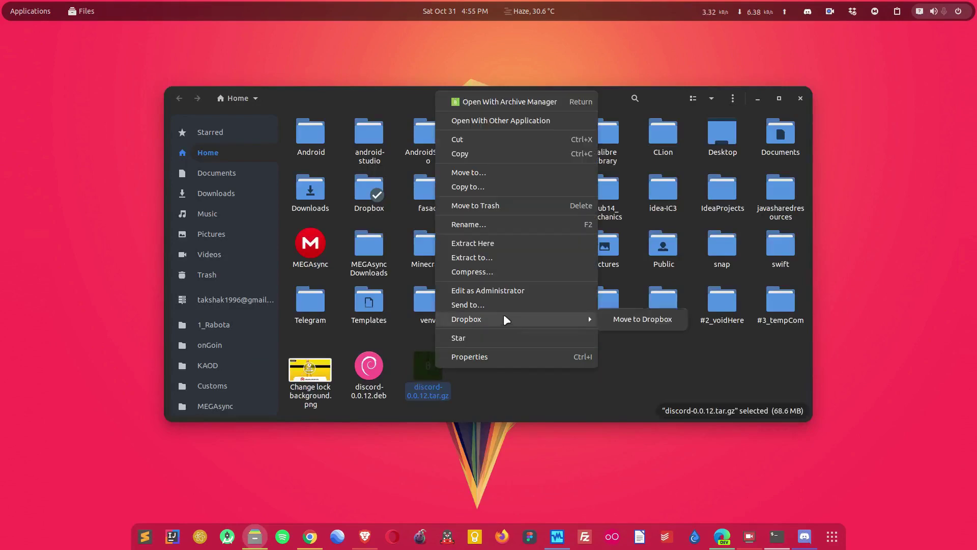
left_click(487, 245)
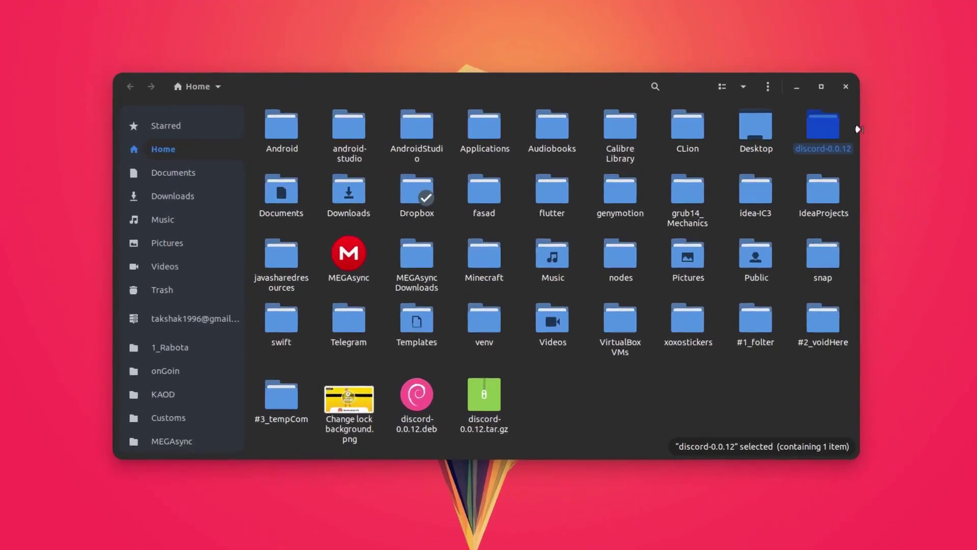
double_click(821, 130)
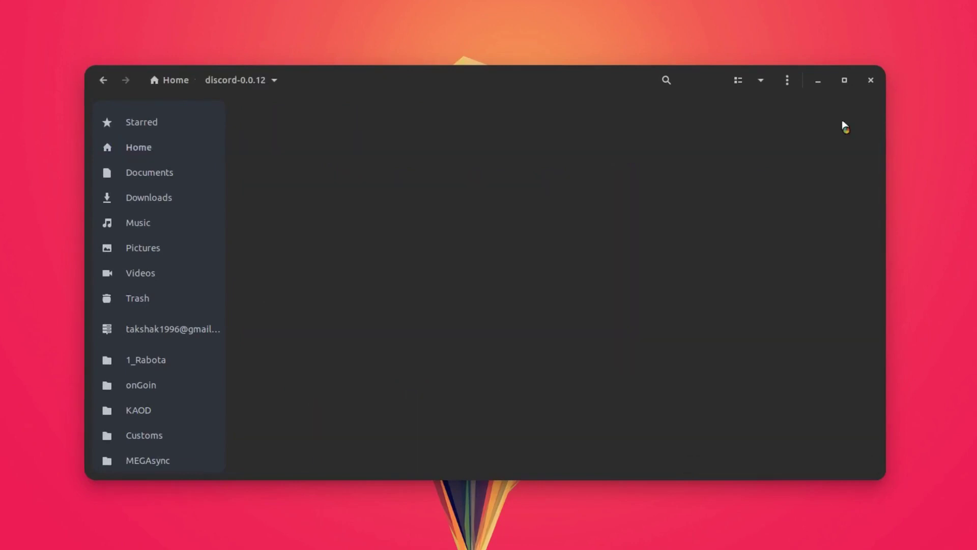
double_click(284, 131)
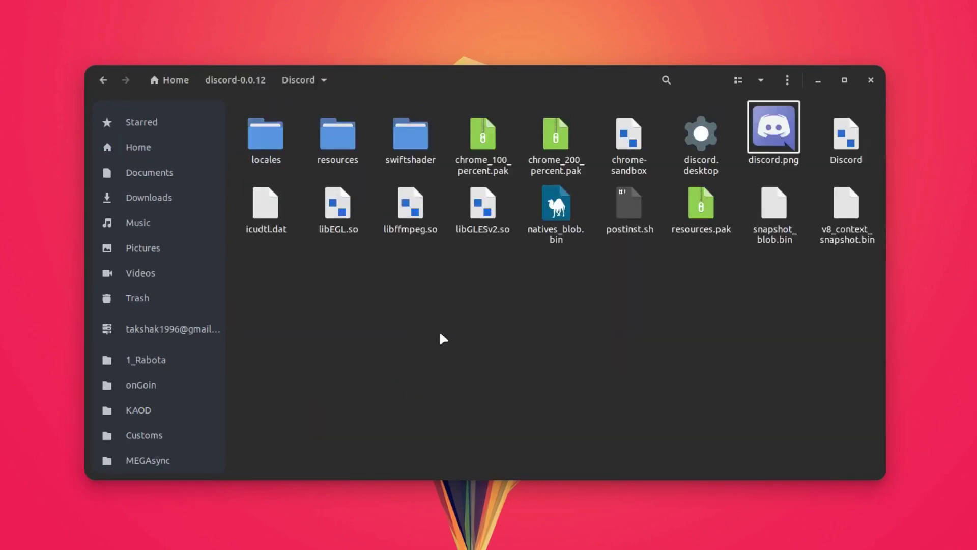
Step: Open a terminal in the extracted Discord folder and list its files with ls
right_click(522, 374)
left_click(599, 481)
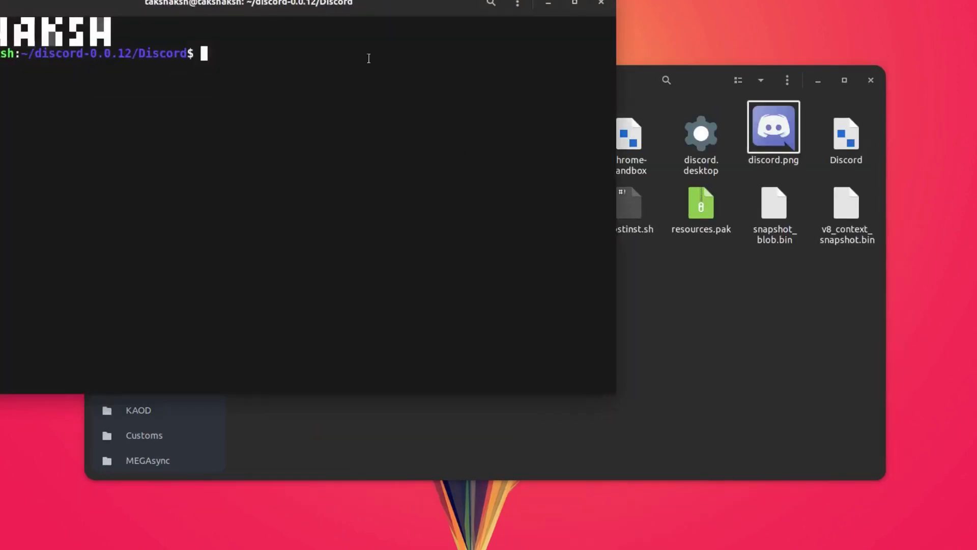
left_click_drag(369, 59, 684, 193)
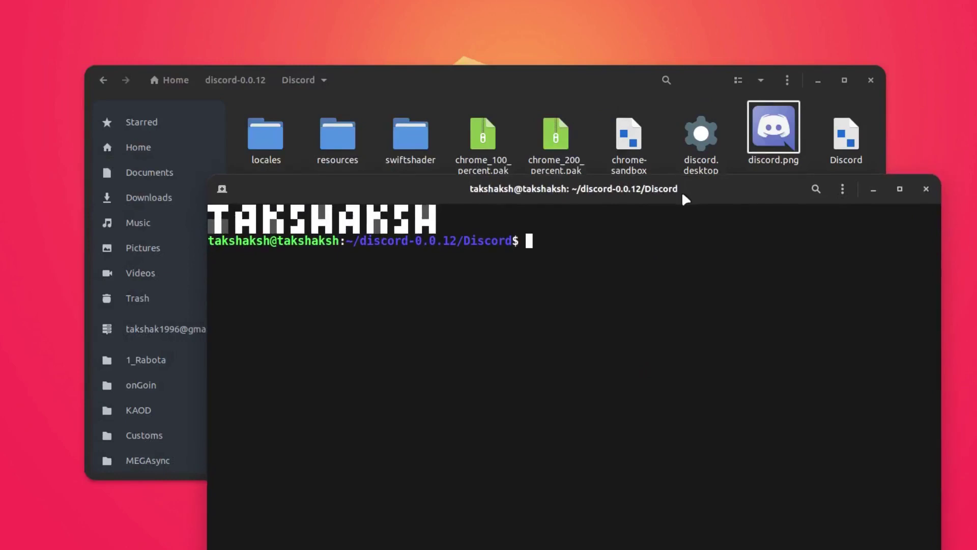
type("ls")
key("Return")
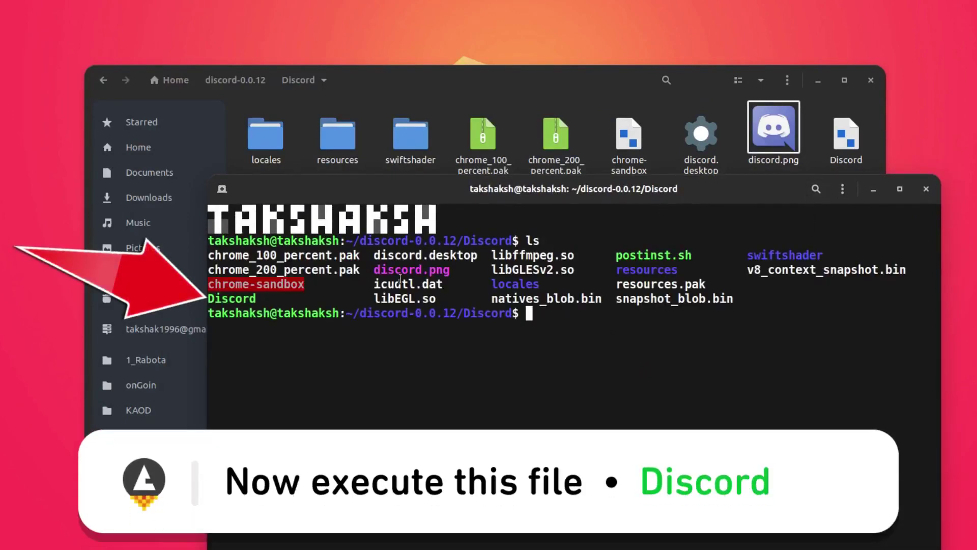
Step: Run the ./Discord executable to launch the tarball version of Discord
double_click(241, 300)
left_click(665, 388)
type("./Di")
key("Tab")
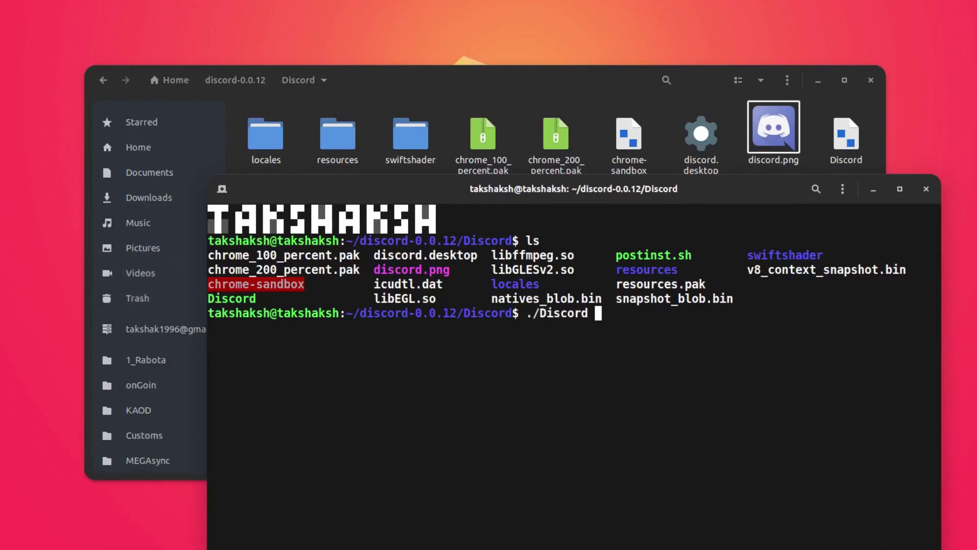
key("Return")
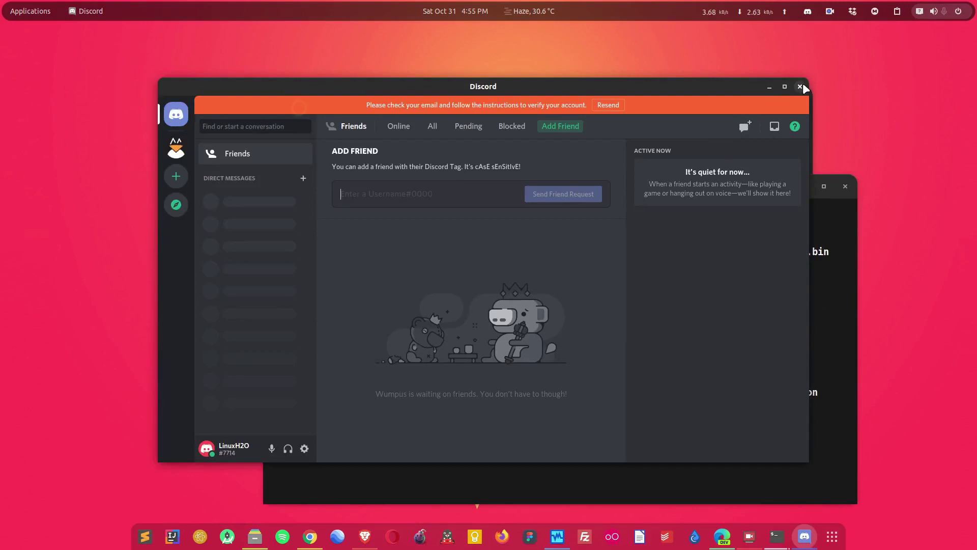
Step: Close Discord, rerun ./Discord from the terminal history, then close it again
left_click(800, 86)
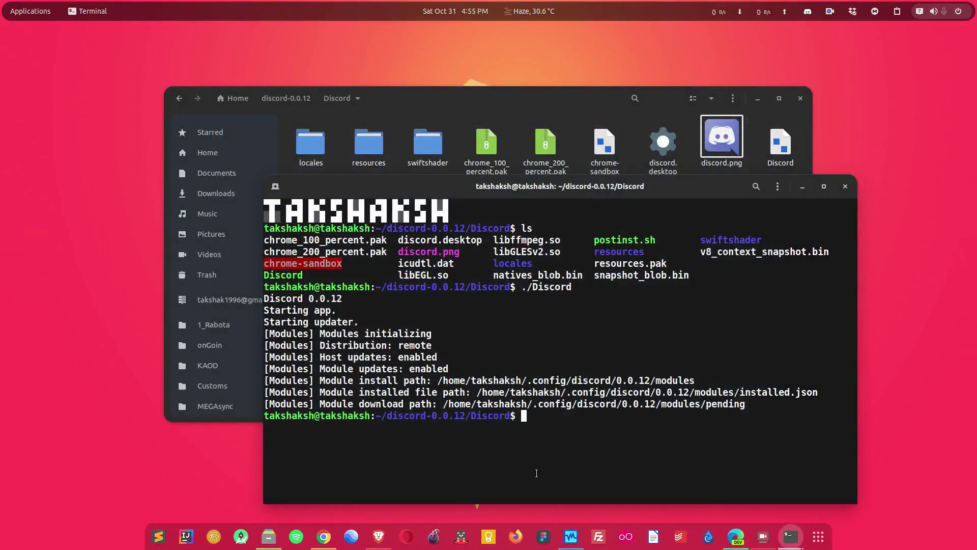
key("Up")
key("Return")
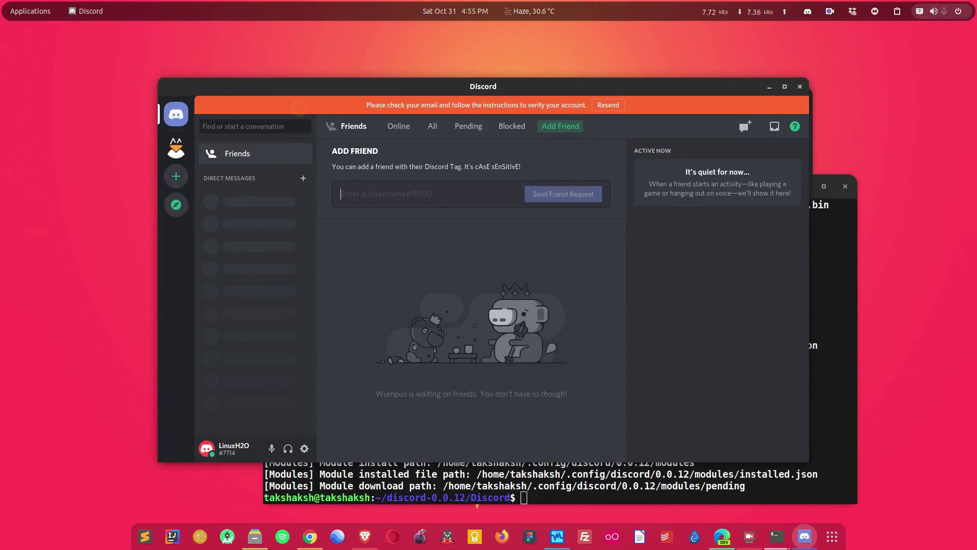
left_click(800, 87)
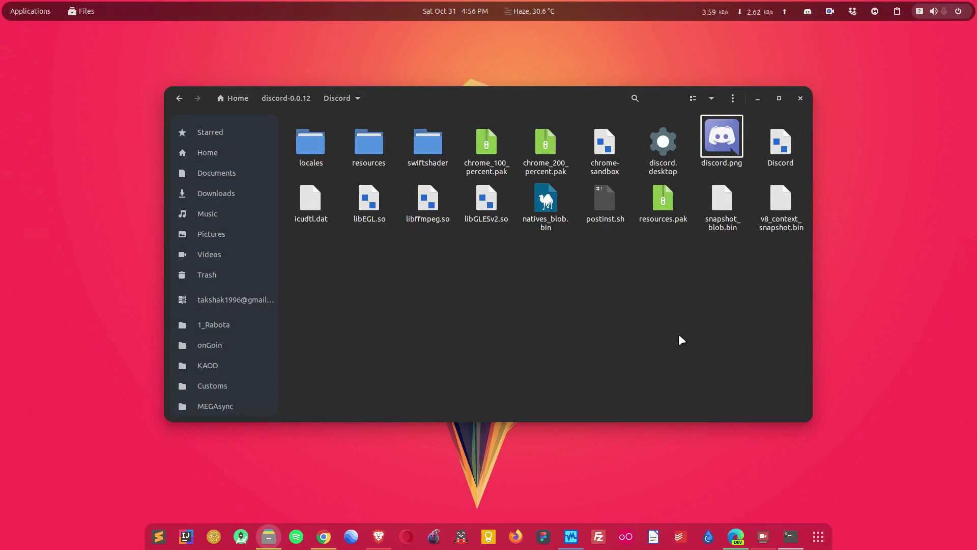
Step: Open discord.desktop in Text Editor and inspect its Exec=/usr/share/discord/Discord line
left_click(679, 152)
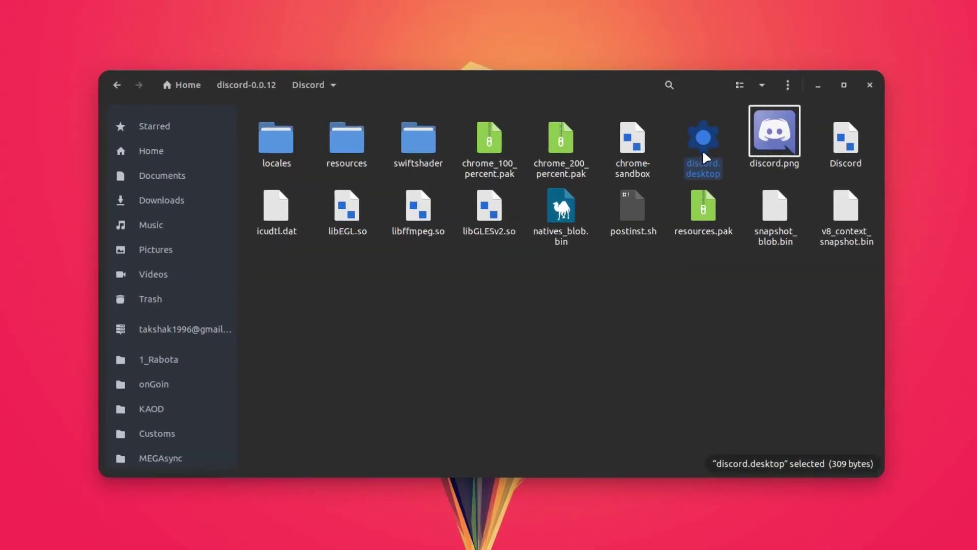
right_click(706, 143)
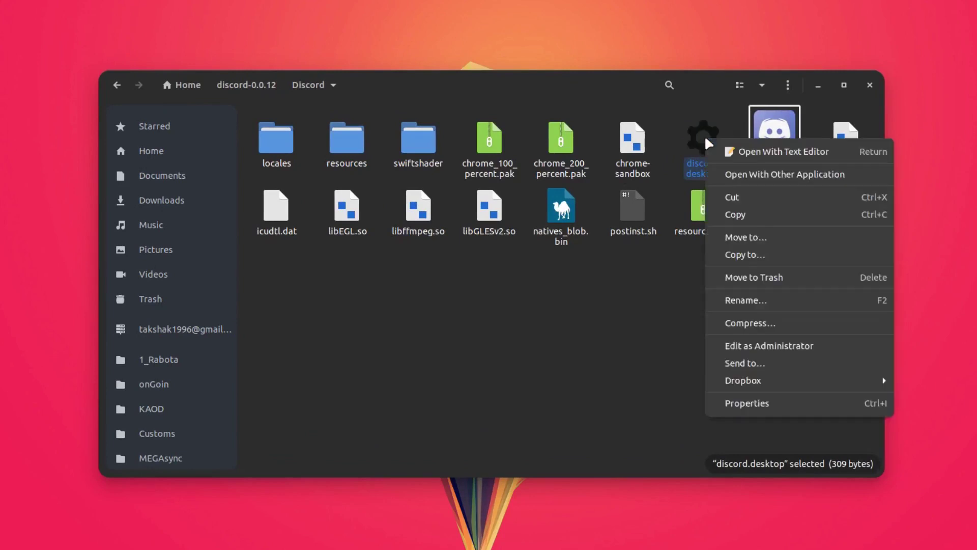
left_click(774, 153)
left_click_drag(310, 22, 755, 159)
left_click_drag(452, 261, 563, 257)
left_click(566, 270)
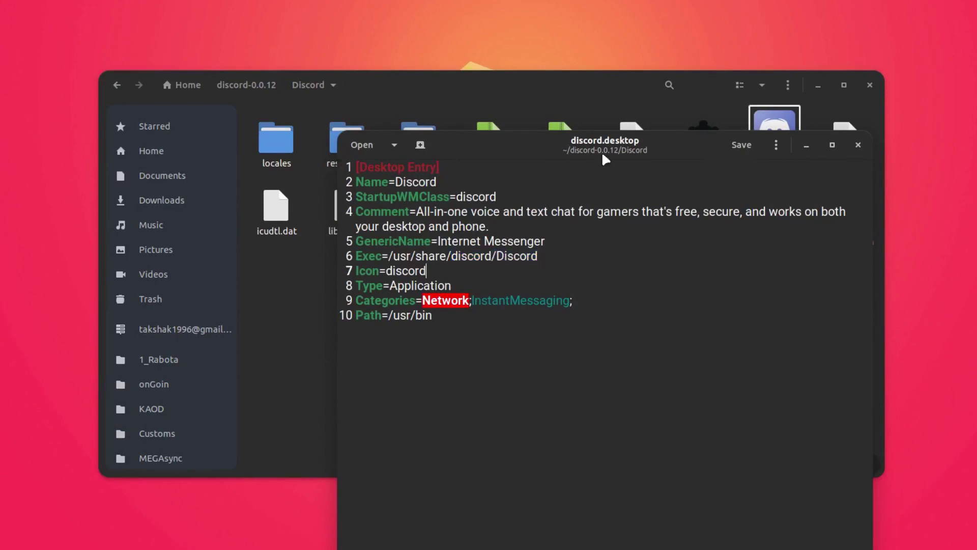
left_click_drag(602, 151, 664, 282)
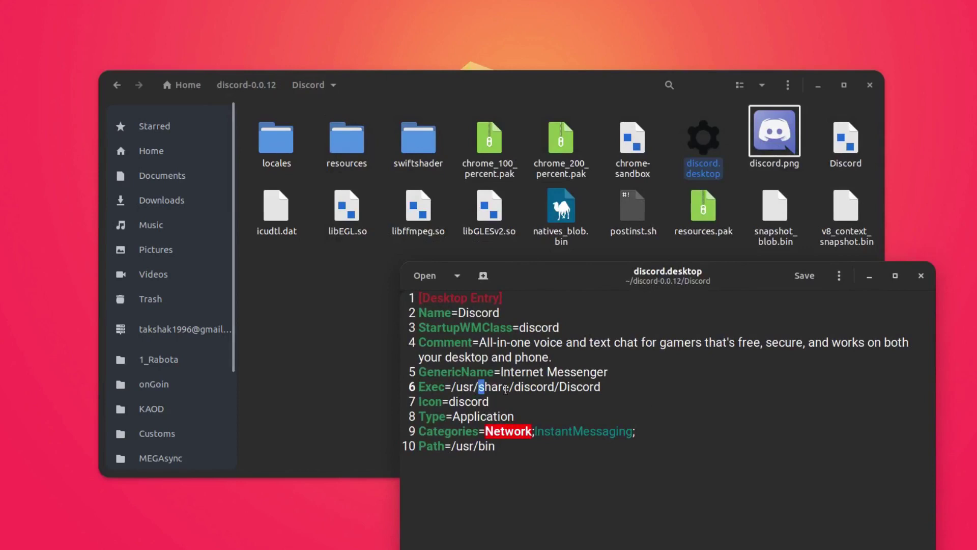
left_click(582, 387)
Step: Close the editor, go to the Home folder and show hidden files with Ctrl+H
left_click(923, 276)
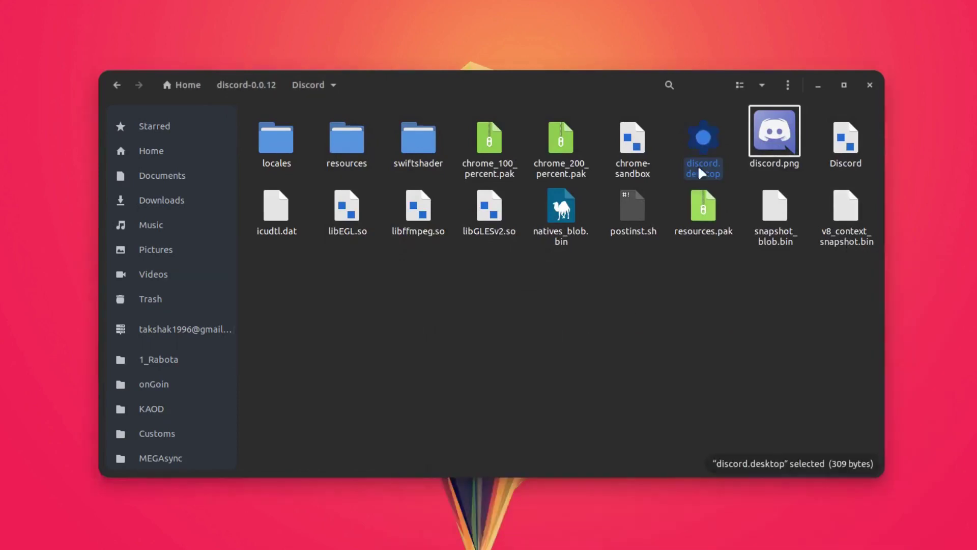
left_click(272, 251)
left_click(187, 151)
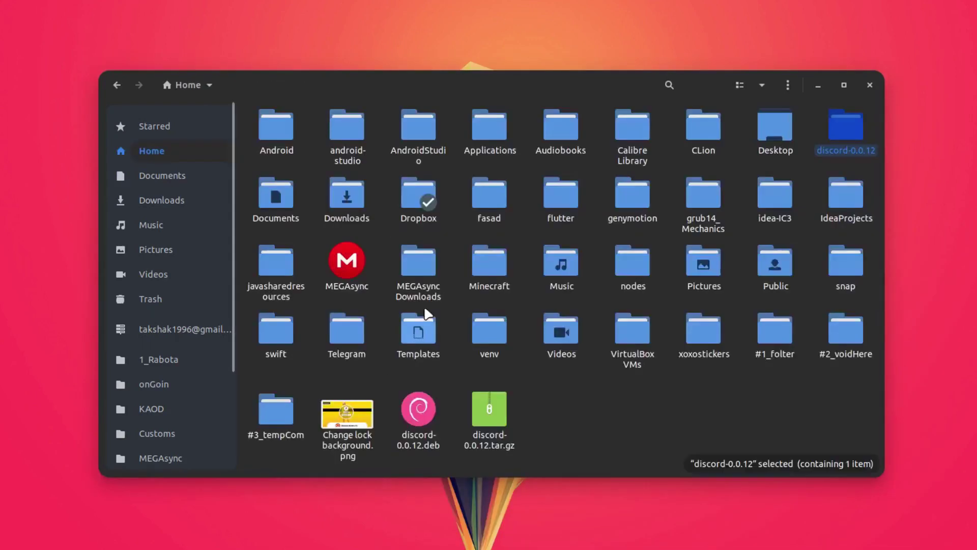
key("ctrl+h")
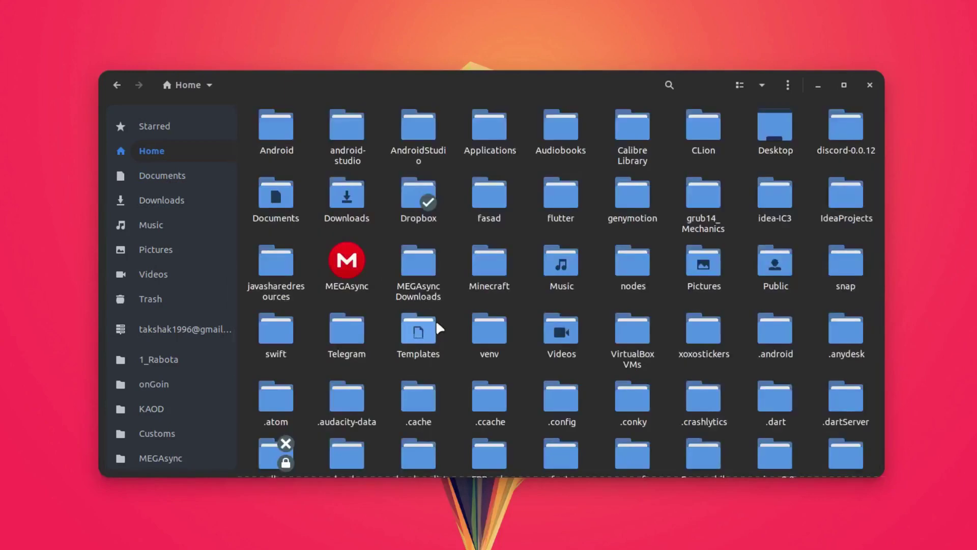
scroll(570, 347, "down", 10)
scroll(612, 372, "up", 5)
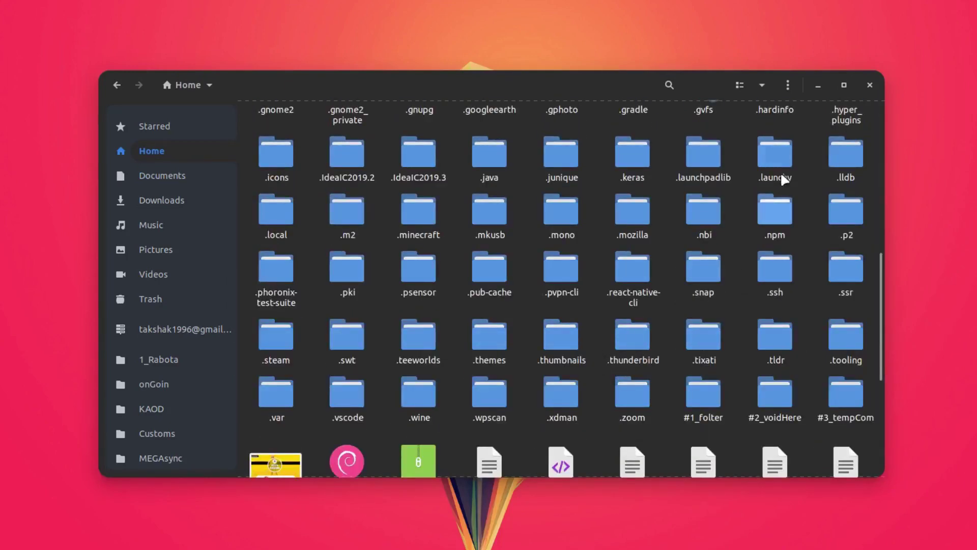
Step: Browse the hidden .local/share/applications launcher folder, then return to the extracted Discord folder
double_click(270, 203)
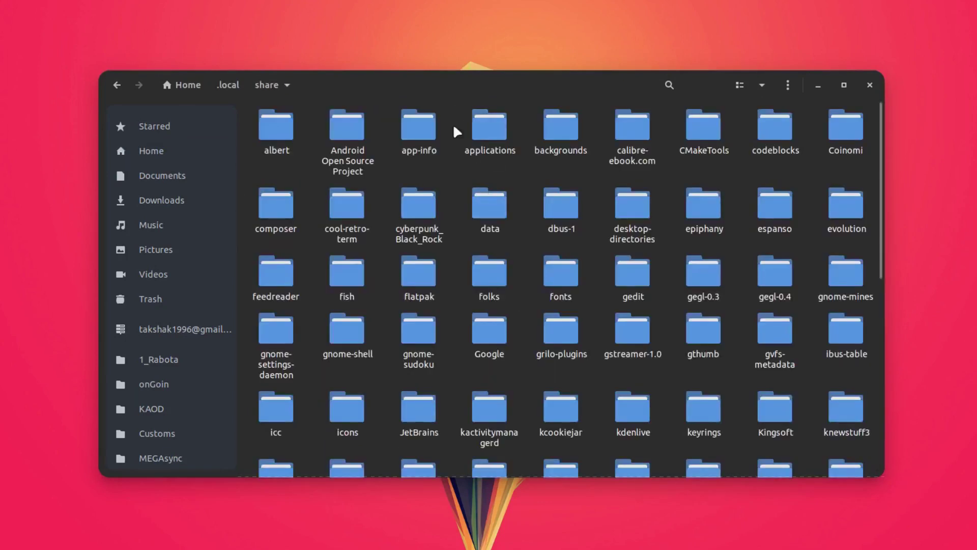
left_click(497, 120)
double_click(497, 118)
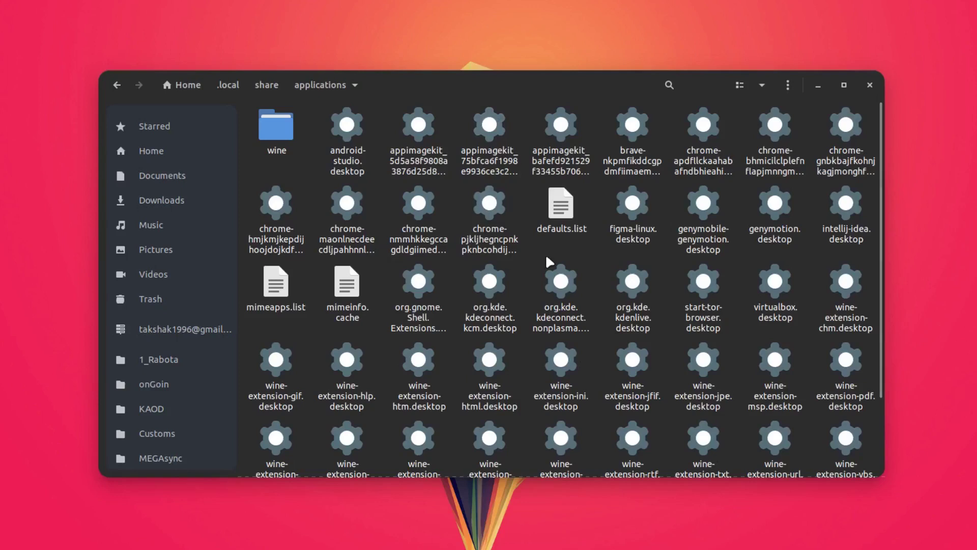
right_click(531, 258)
left_click(516, 296)
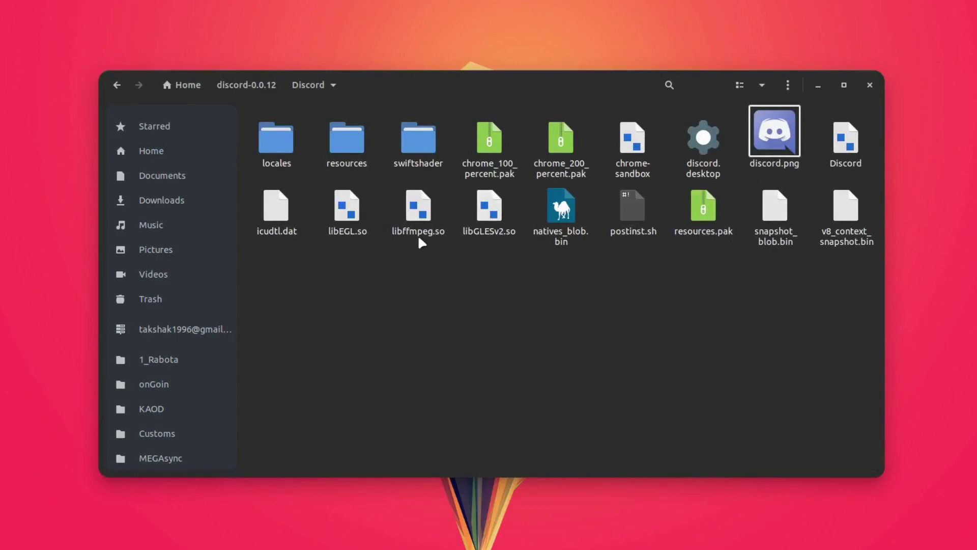
left_click(846, 140)
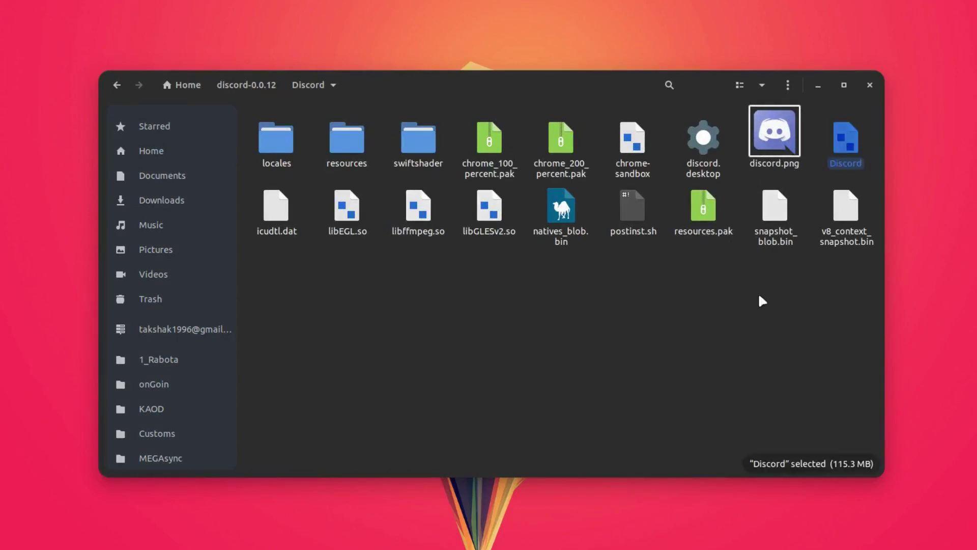
left_click(763, 318)
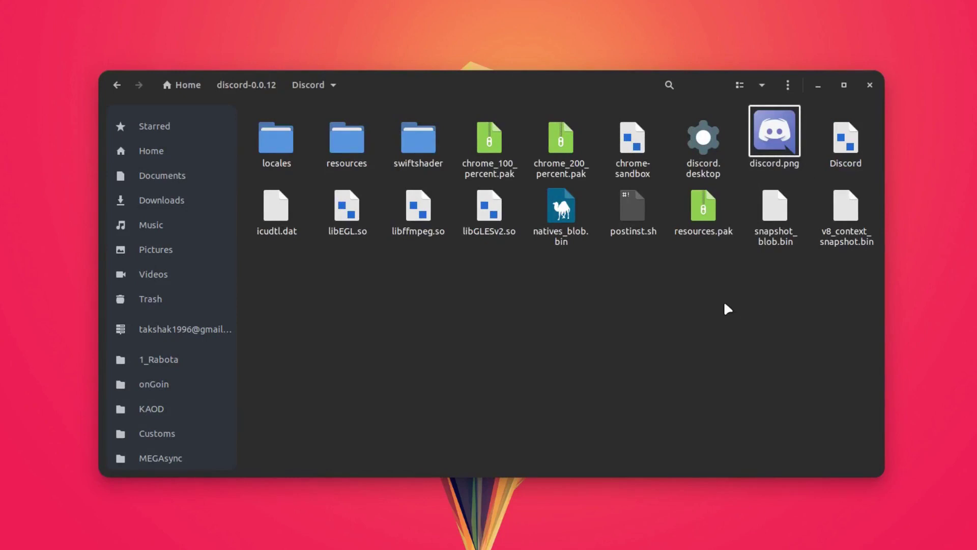
left_click(869, 85)
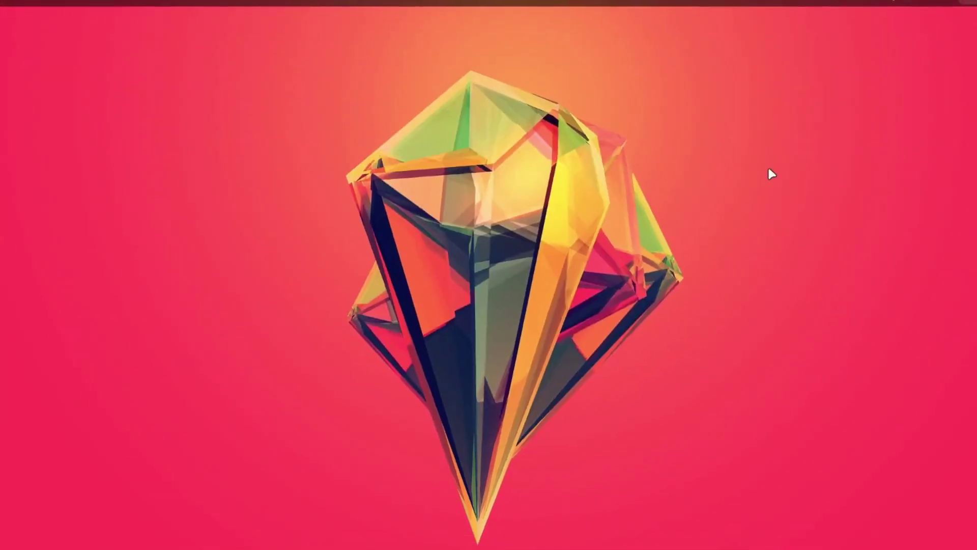